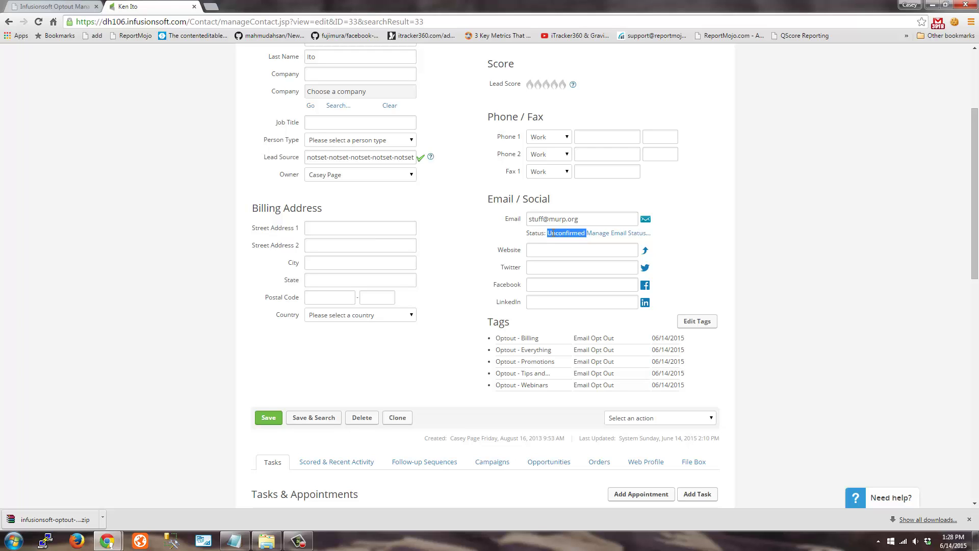
# Step: Open the Optin Manager campaign from the Campaign Builder list
pyautogui.click(517, 237)
pyautogui.scroll(3, 550, 234)
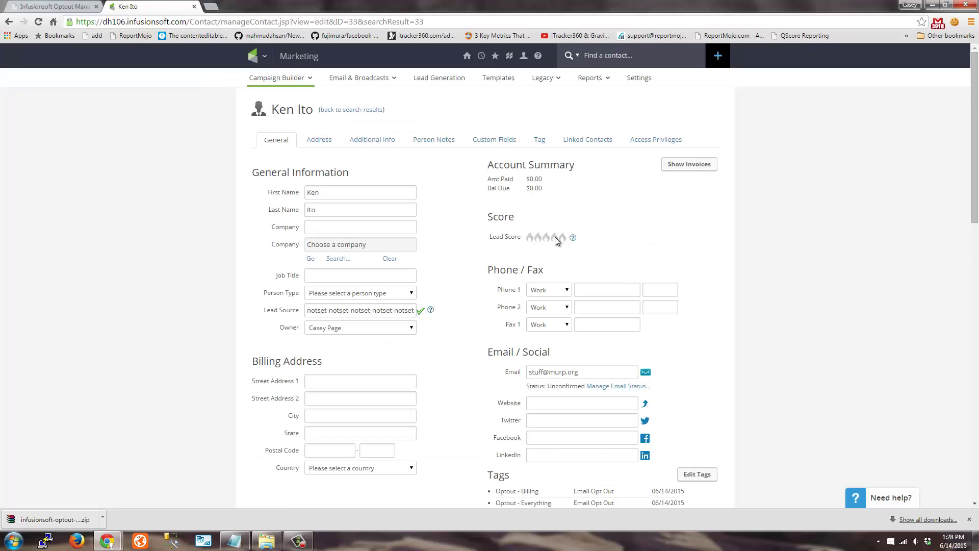
pyautogui.moveTo(258, 55)
pyautogui.click(412, 101)
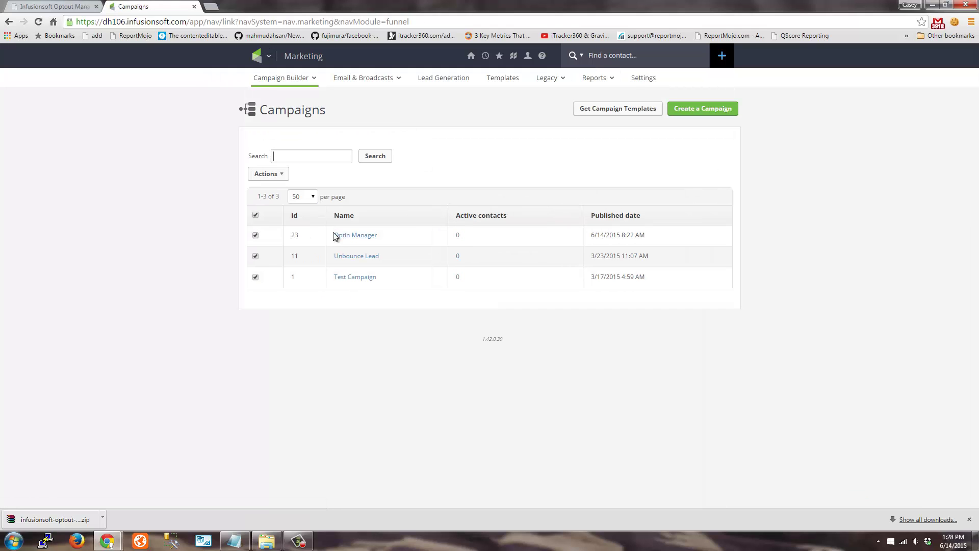
pyautogui.moveTo(397, 237); pyautogui.dragTo(328, 236)
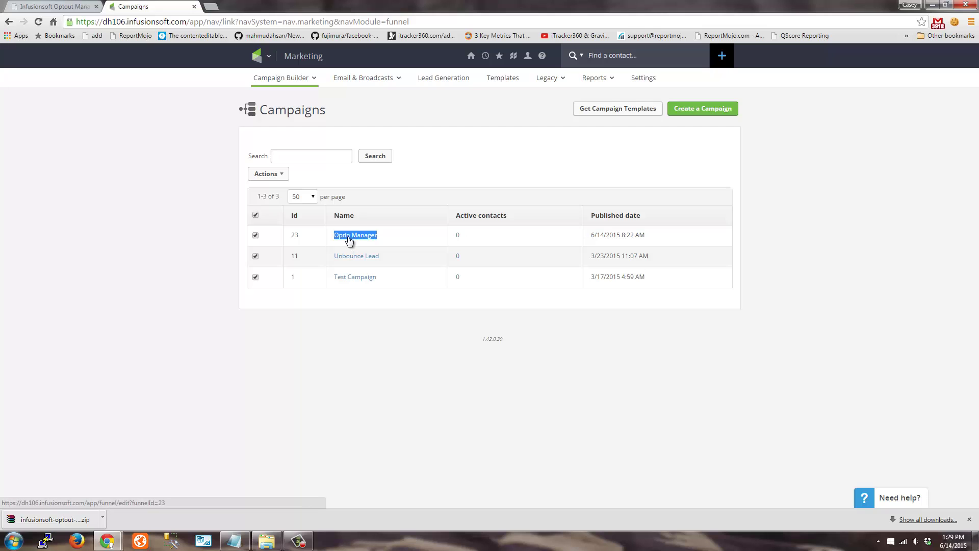
pyautogui.click(351, 238)
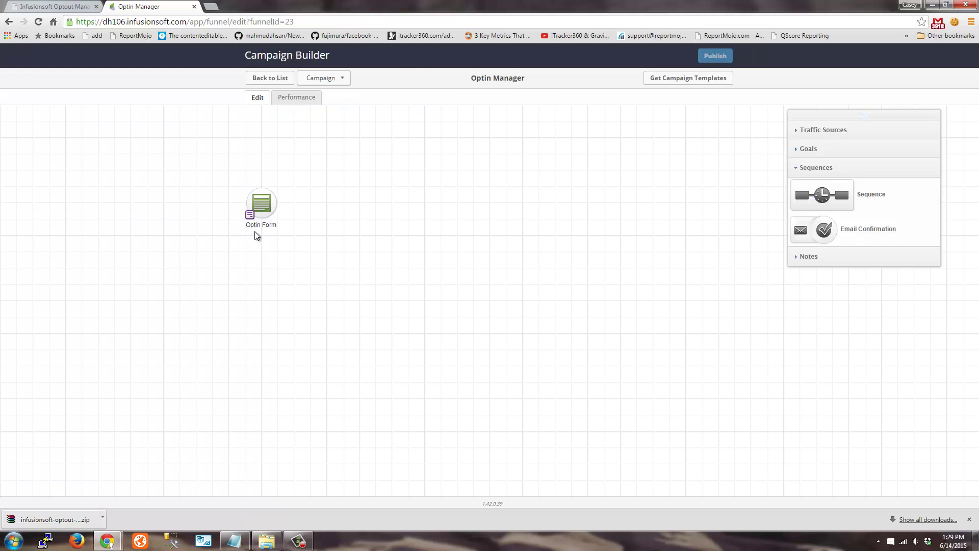
# Step: Open the campaign's Optin Form and examine its email field and thank-you page web address
pyautogui.doubleClick(262, 207)
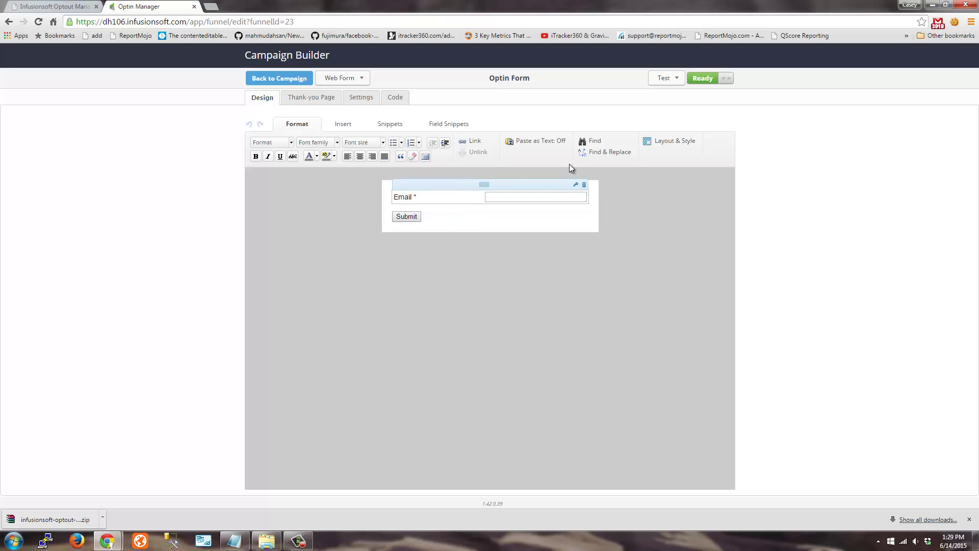
pyautogui.moveTo(437, 199); pyautogui.dragTo(425, 197)
pyautogui.click(311, 100)
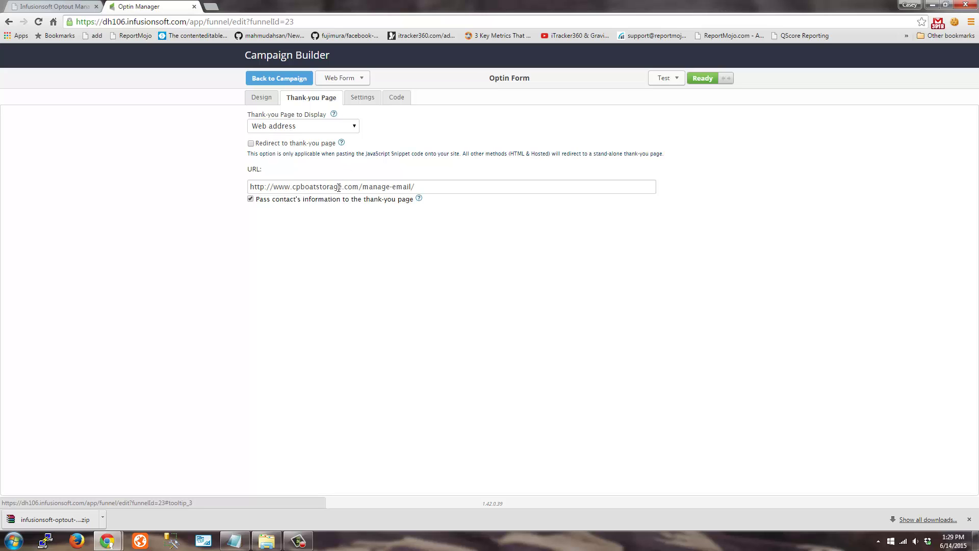
pyautogui.moveTo(415, 187); pyautogui.dragTo(292, 198)
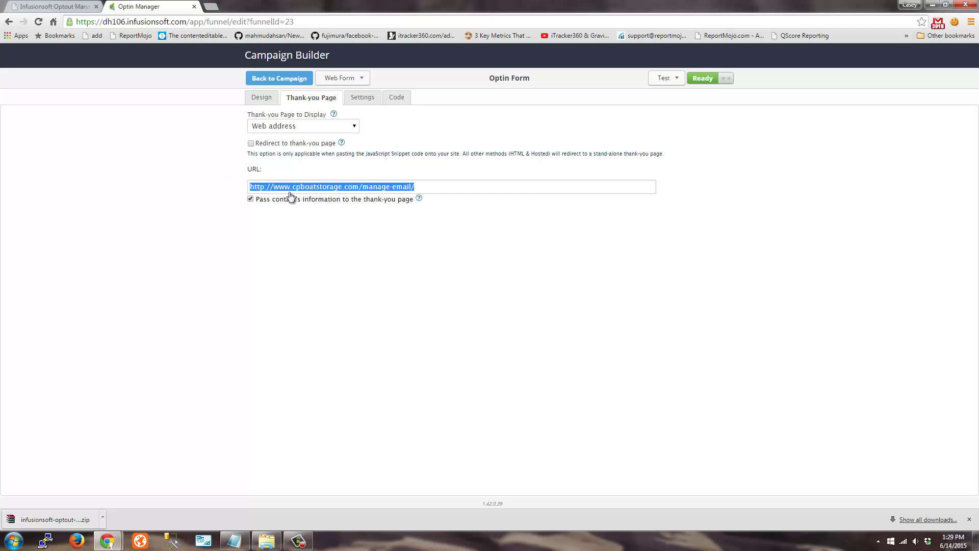
pyautogui.click(327, 235)
pyautogui.moveTo(443, 191); pyautogui.dragTo(295, 199)
# Step: Compare the form's thank-you URL with the opt-out page address in the WordPress plugin settings, and return to the campaign list
pyautogui.click(74, 7)
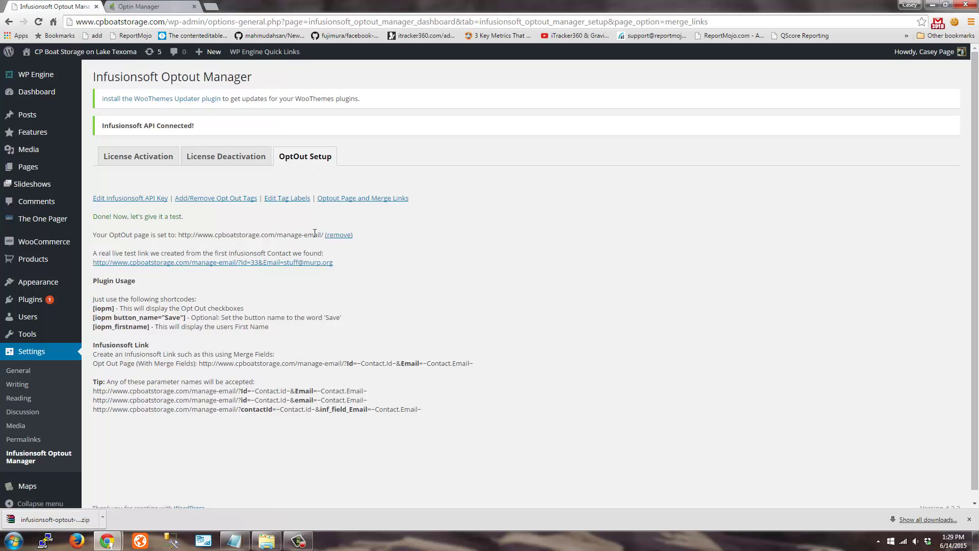
pyautogui.moveTo(323, 235); pyautogui.dragTo(178, 235)
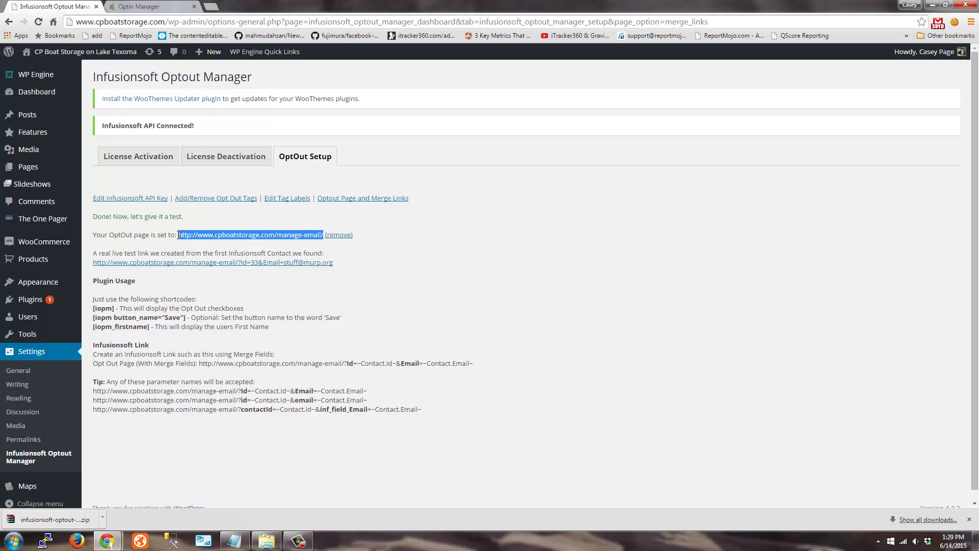
pyautogui.click(138, 6)
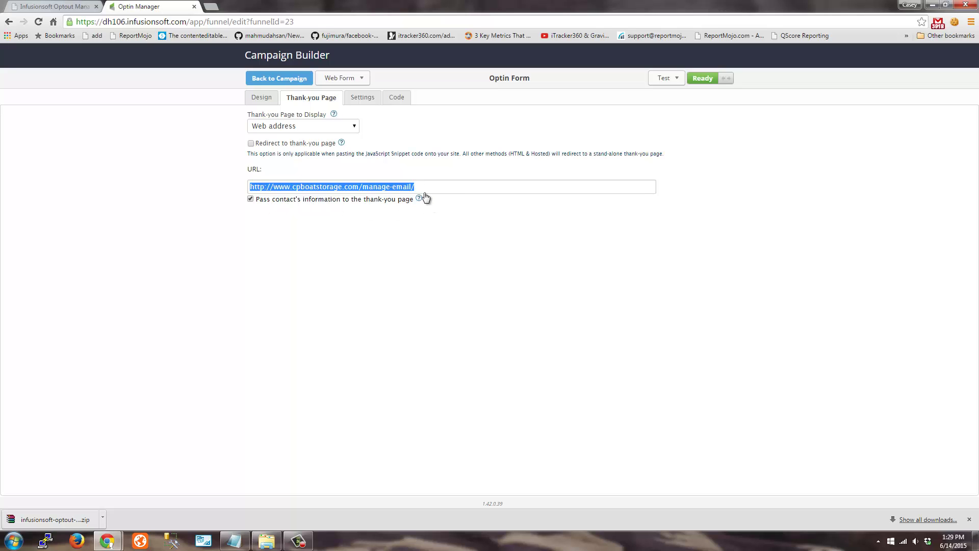
pyautogui.click(486, 281)
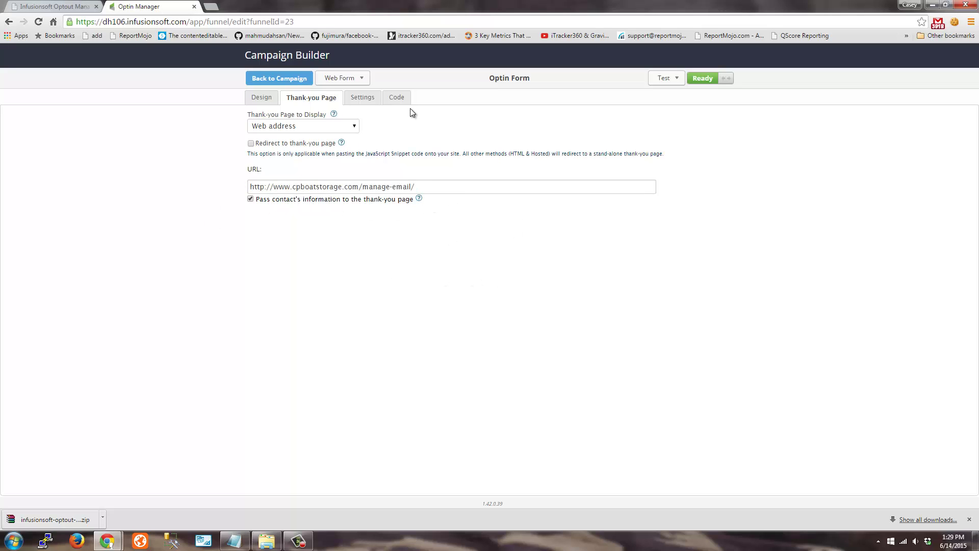
pyautogui.click(289, 77)
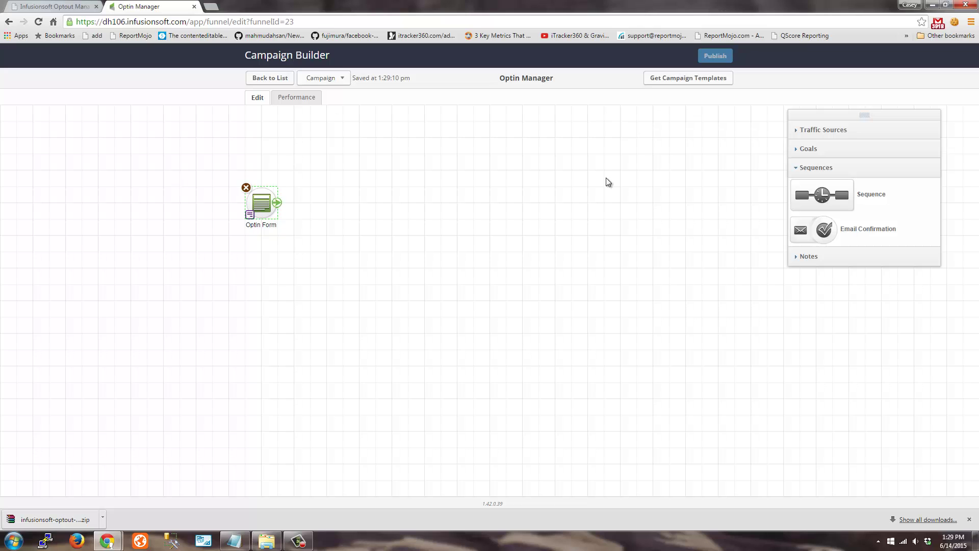
pyautogui.click(261, 81)
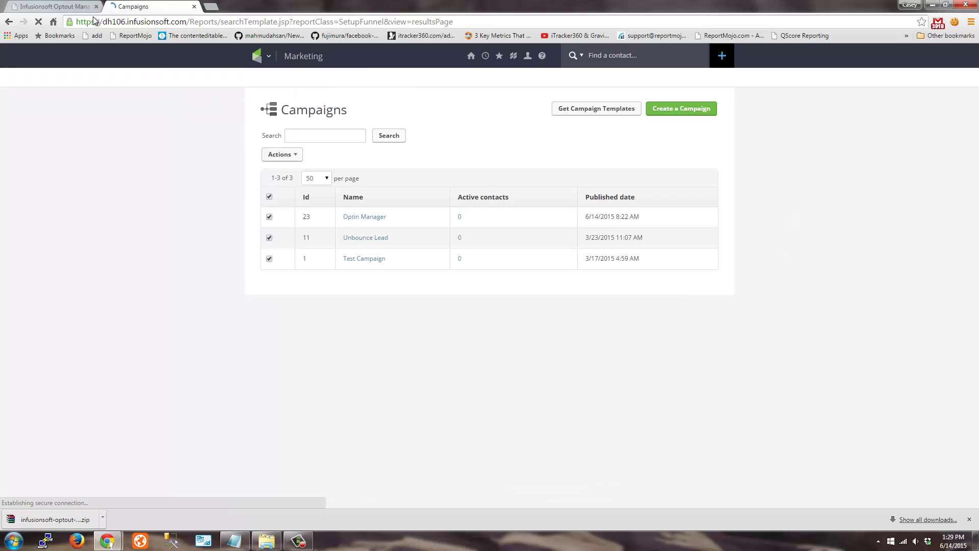
# Step: In the WordPress plugin's tag label settings, allow contacts to set their email marketing status using Id: 27 - Optin Form, and save
pyautogui.click(77, 6)
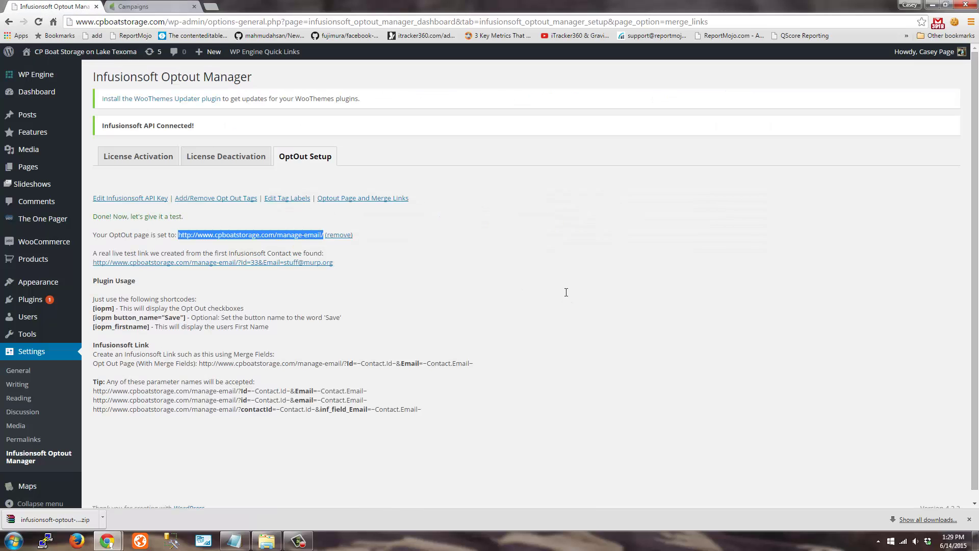
pyautogui.click(294, 202)
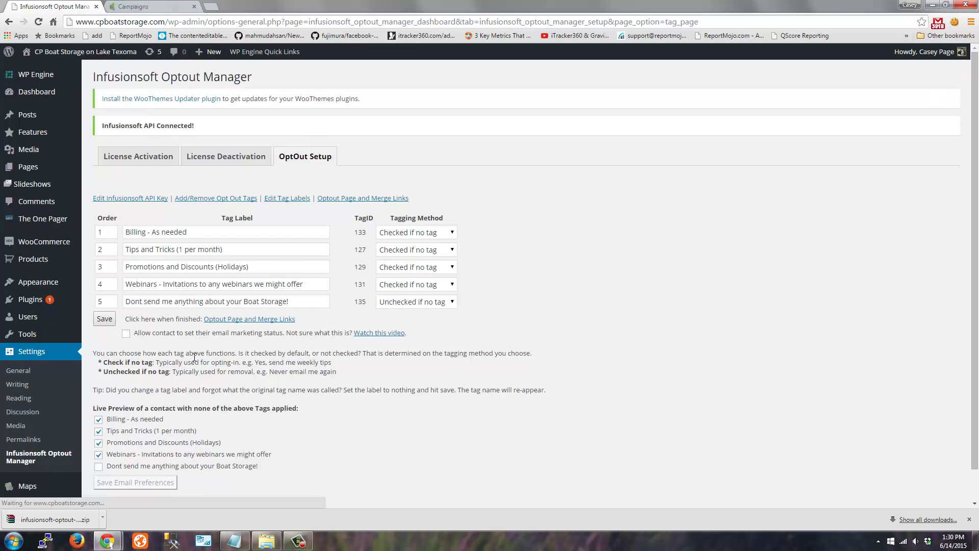
pyautogui.scroll(-1, 153, 306)
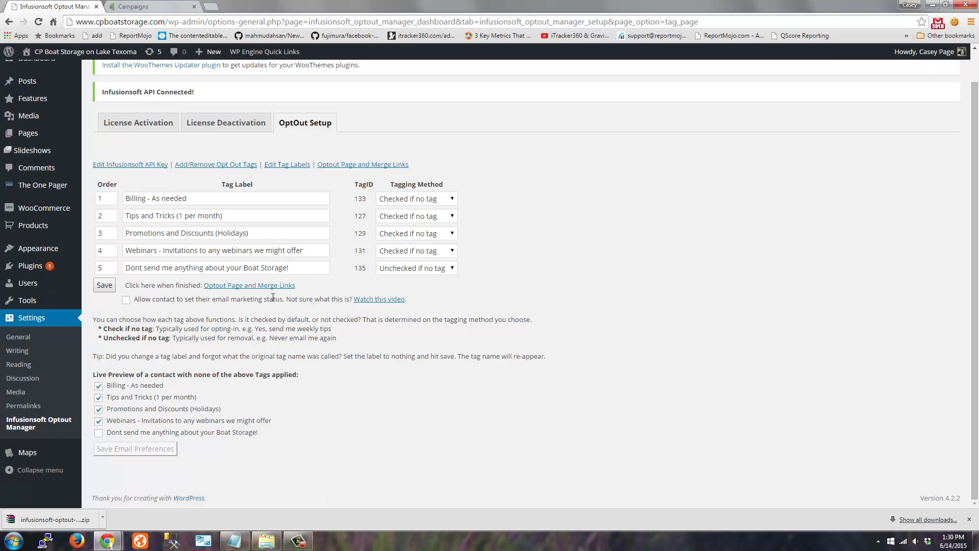
pyautogui.click(143, 299)
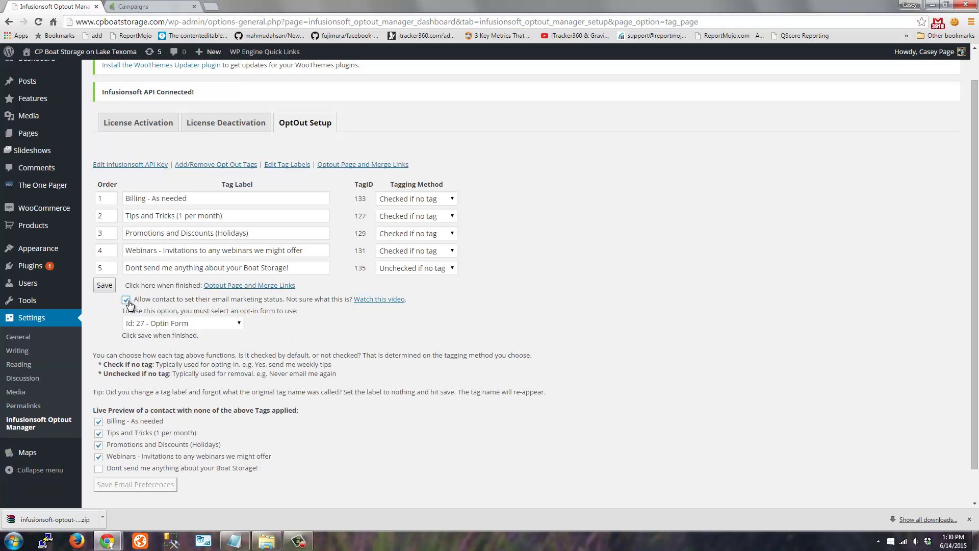
pyautogui.scroll(-1, 141, 302)
pyautogui.click(179, 288)
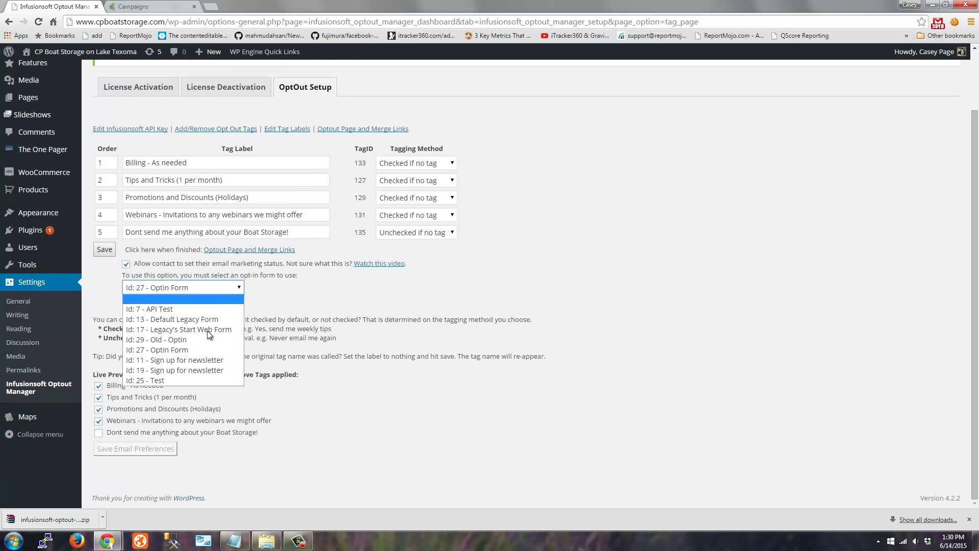
pyautogui.click(180, 350)
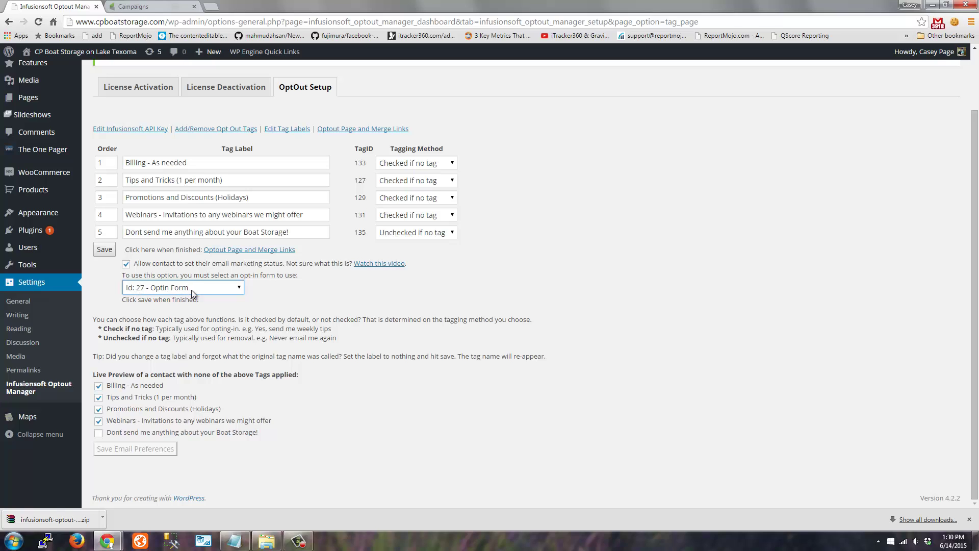
pyautogui.click(109, 250)
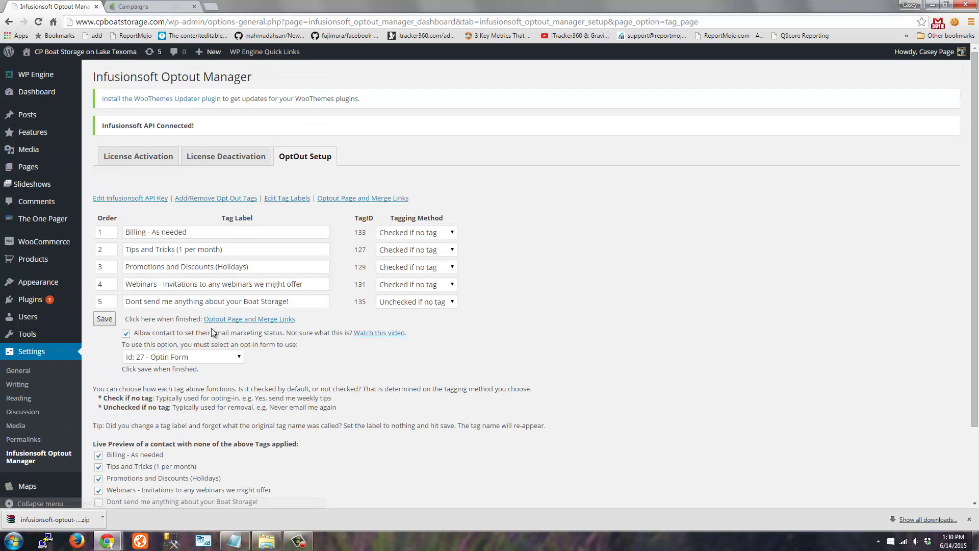
# Step: Open the plugin's live test link for the contact and check the email status on the Manage Email Settings page
pyautogui.scroll(-2, 325, 313)
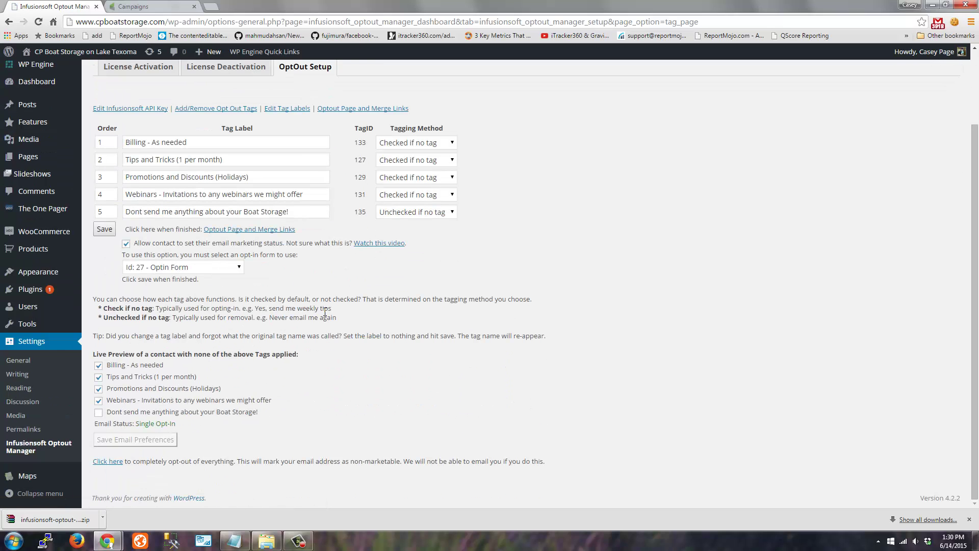
pyautogui.click(350, 108)
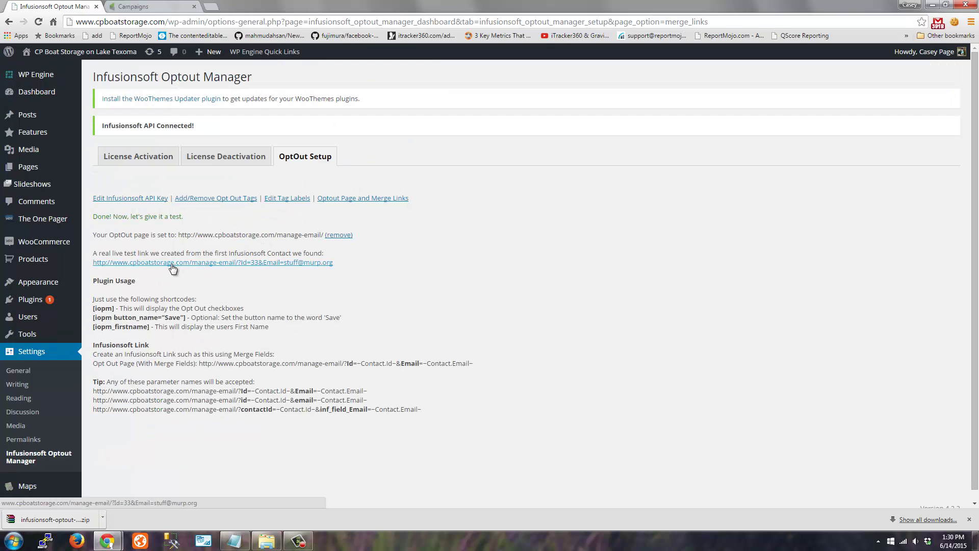
pyautogui.click(245, 262)
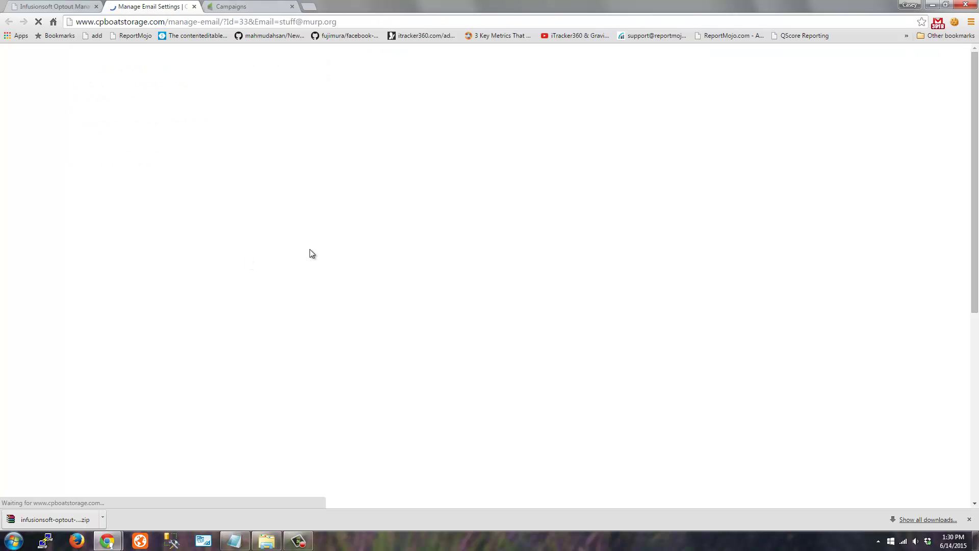
pyautogui.scroll(-5, 273, 276)
pyautogui.scroll(-1, 273, 277)
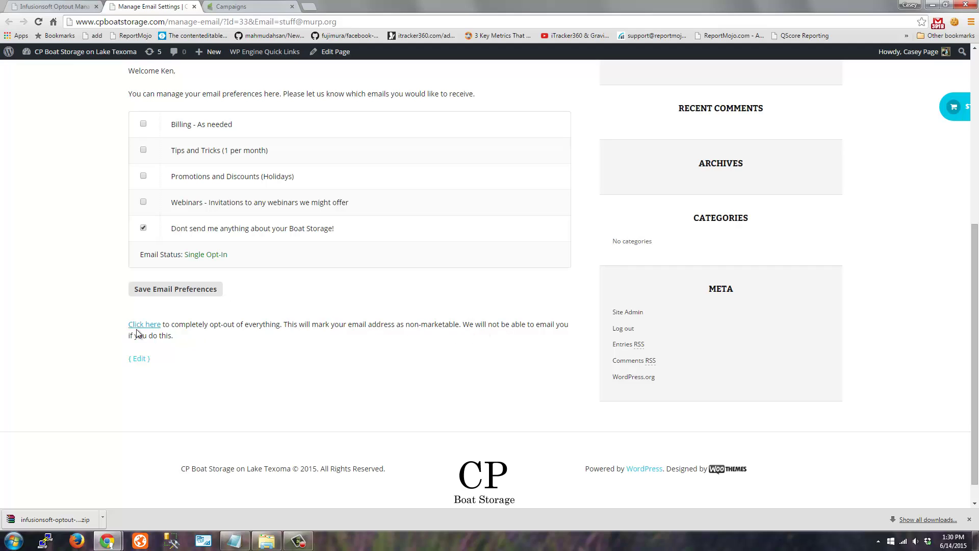
pyautogui.scroll(1, 185, 296)
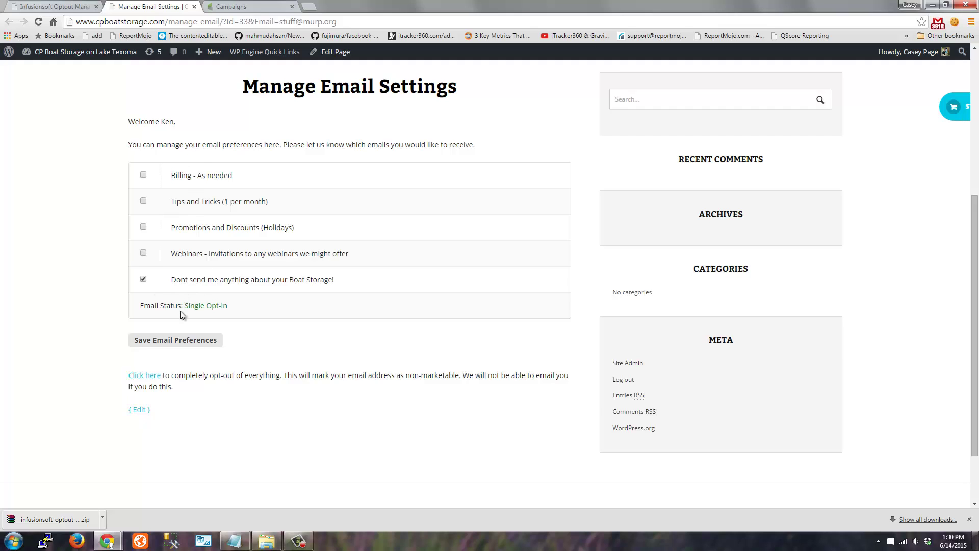
pyautogui.moveTo(188, 306); pyautogui.dragTo(234, 305)
pyautogui.click(230, 305)
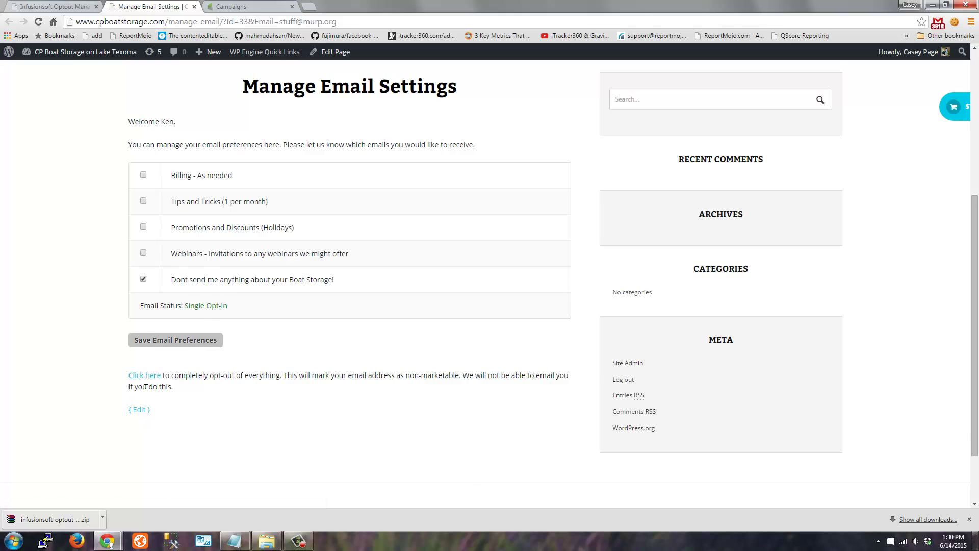
# Step: Opt the test contact out of everything, confirm the opt-out, and check the email status
pyautogui.scroll(-1, 144, 330)
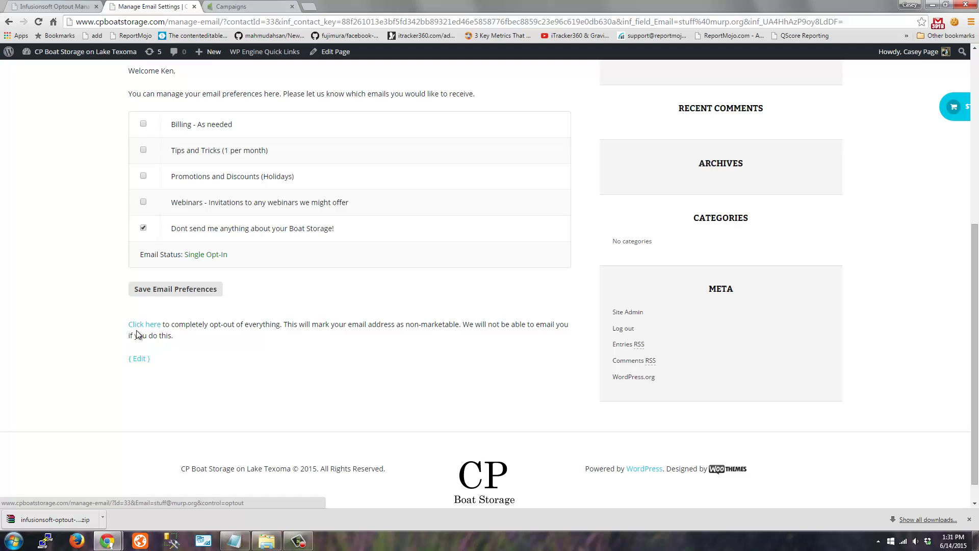
pyautogui.click(147, 325)
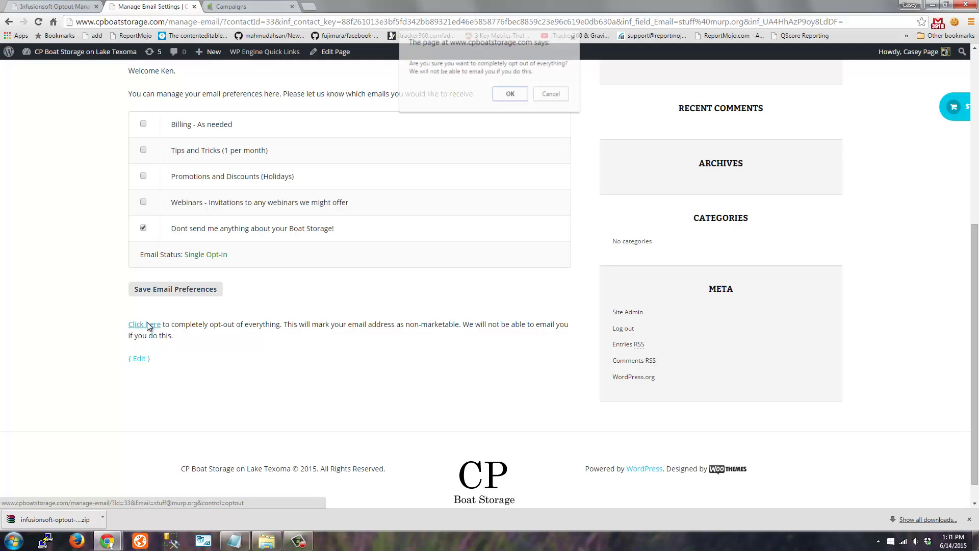
pyautogui.click(511, 95)
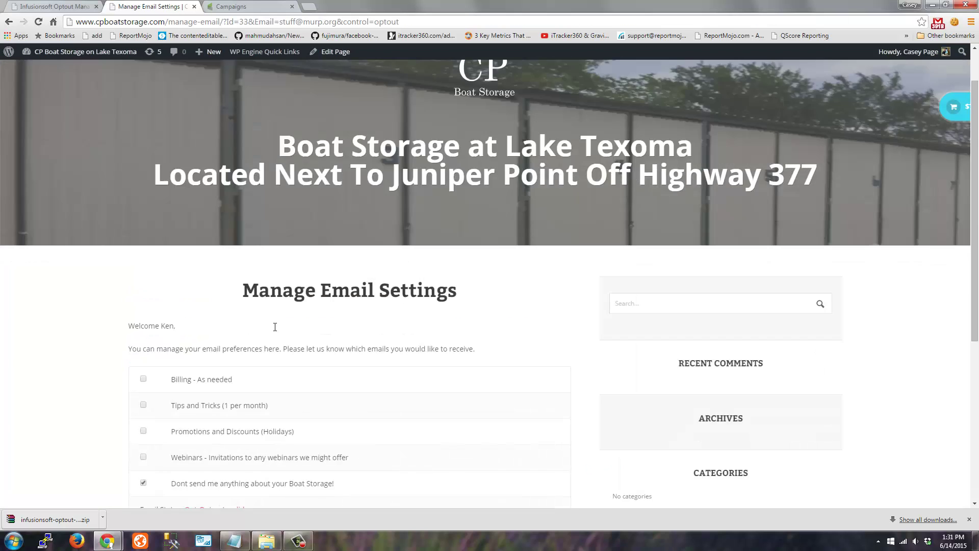
pyautogui.scroll(-4, 275, 326)
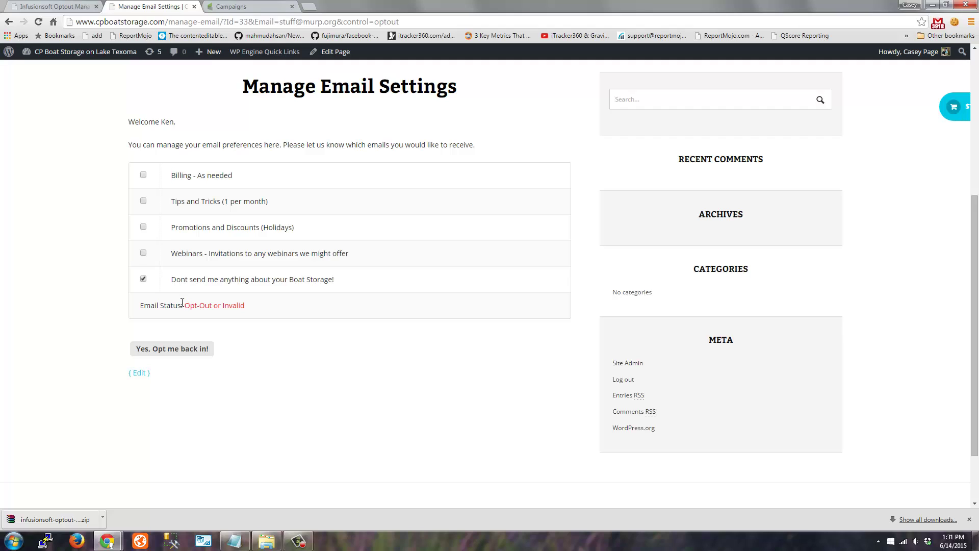
pyautogui.moveTo(182, 303); pyautogui.dragTo(259, 307)
pyautogui.click(259, 307)
# Step: Opt the test contact back in, and check the contact key in the page address and the email status
pyautogui.scroll(-1, 229, 331)
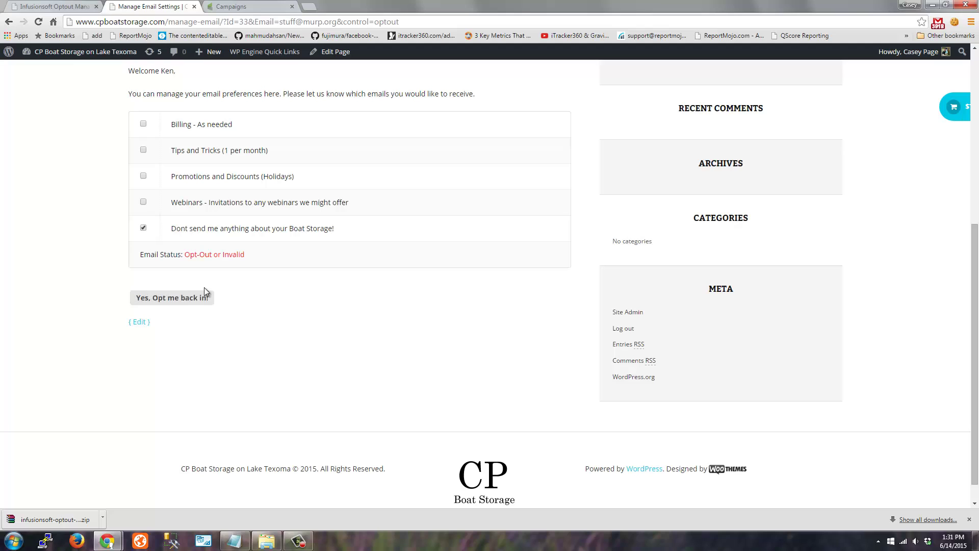
pyautogui.click(172, 300)
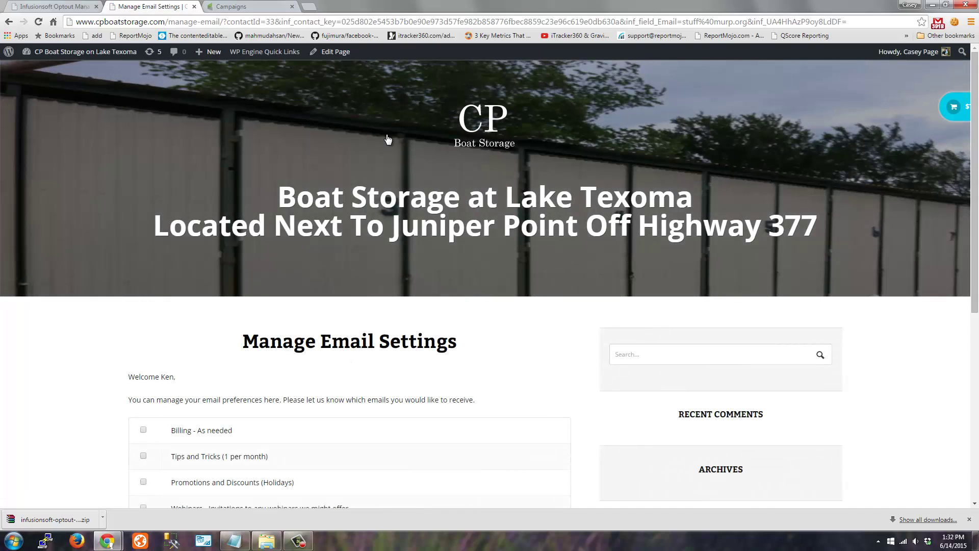
pyautogui.scroll(-6, 266, 305)
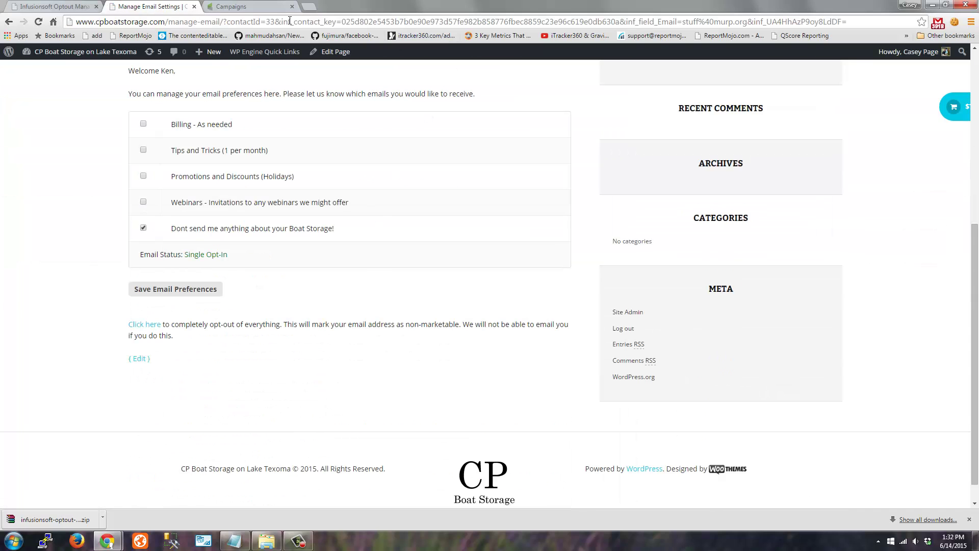
pyautogui.moveTo(338, 21); pyautogui.dragTo(602, 21)
pyautogui.click(103, 203)
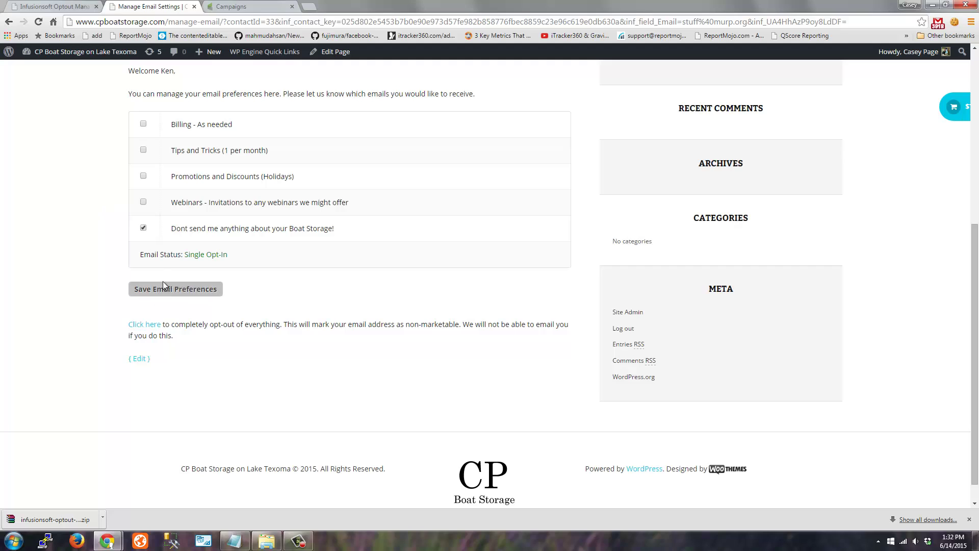
pyautogui.moveTo(144, 254); pyautogui.dragTo(234, 250)
pyautogui.click(190, 259)
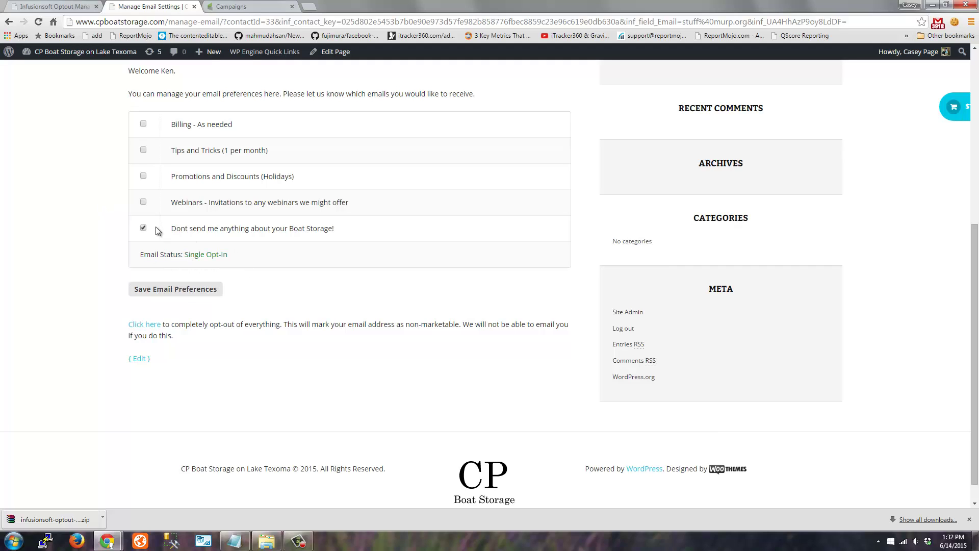
# Step: Enable the Billing and Tips and Tricks emails, clear "Dont send me anything about your Boat Storage!", and save the email preferences
pyautogui.click(144, 150)
pyautogui.click(173, 287)
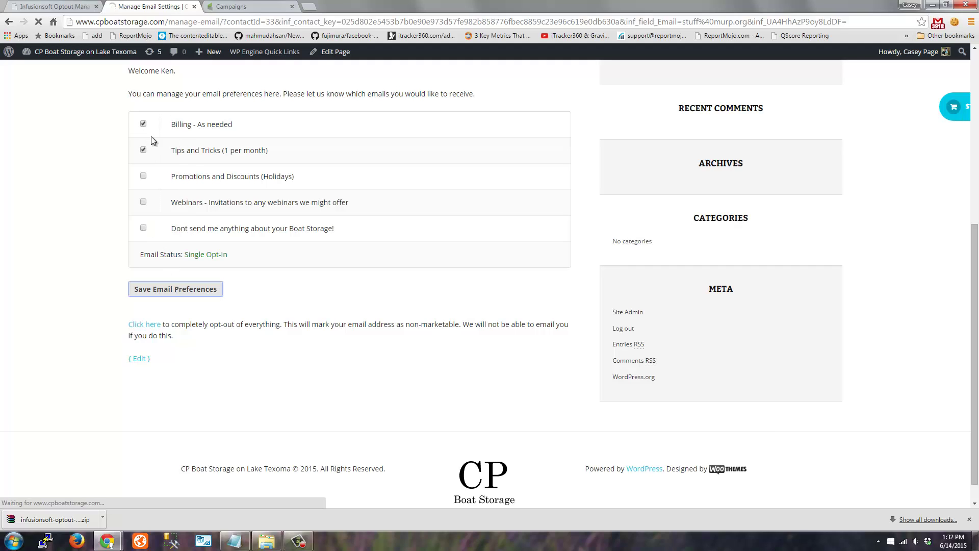